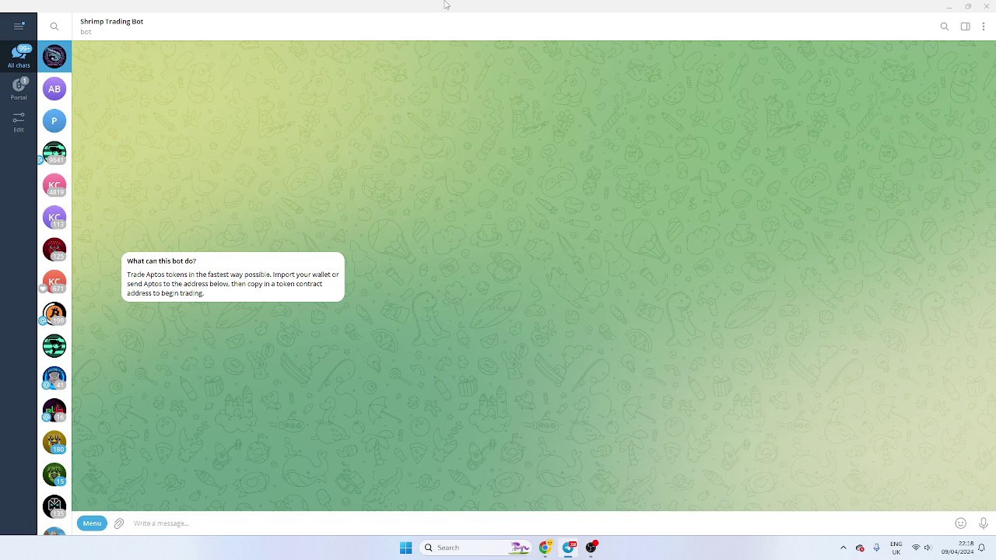
Step: Start the Shrimp Trading Bot with /start and display its dashboard with the /dash command
type("/sta")
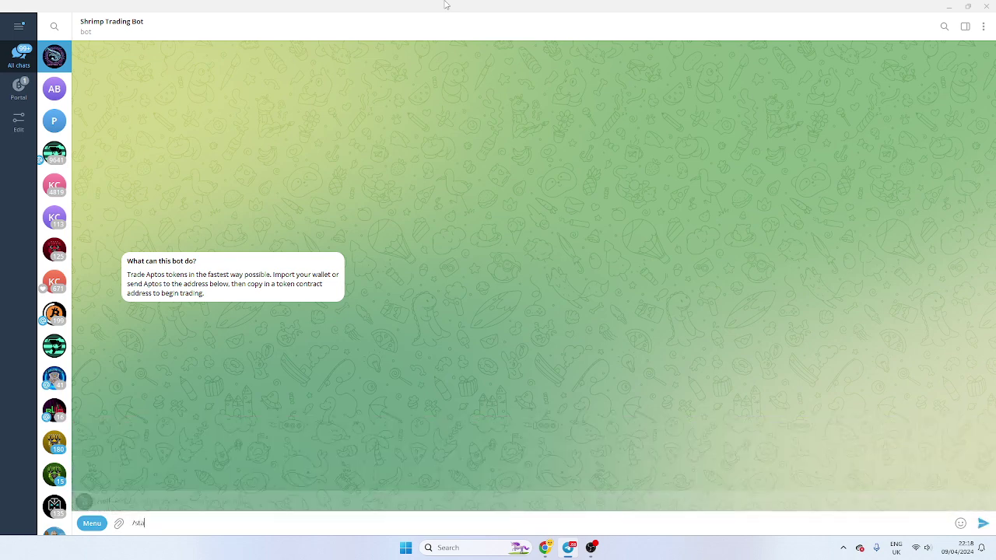
type("rt")
key("Return")
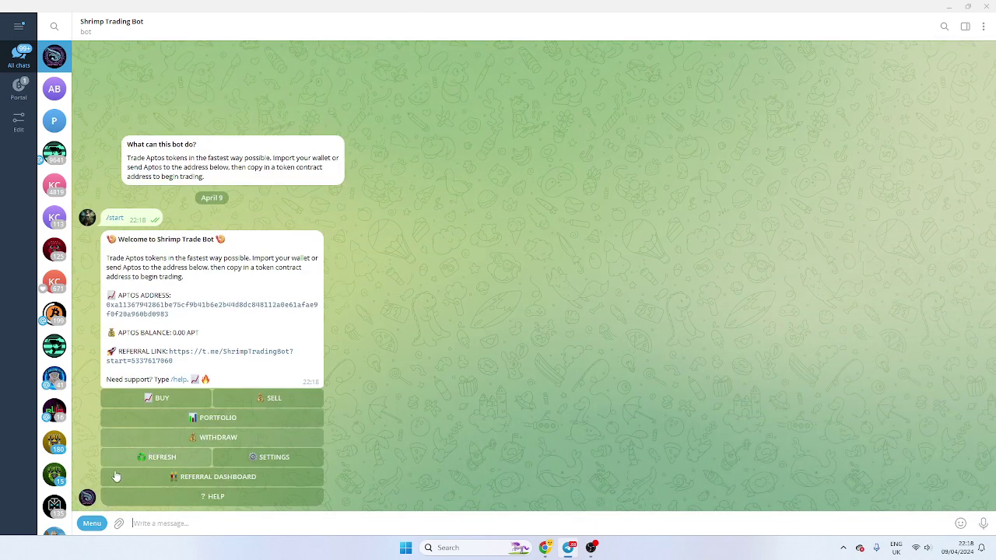
left_click(91, 523)
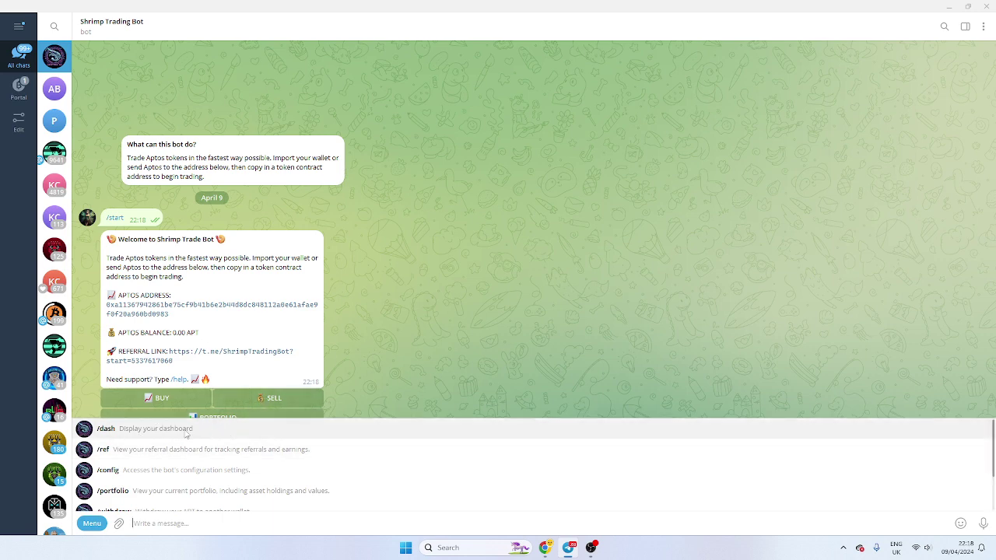
left_click(148, 428)
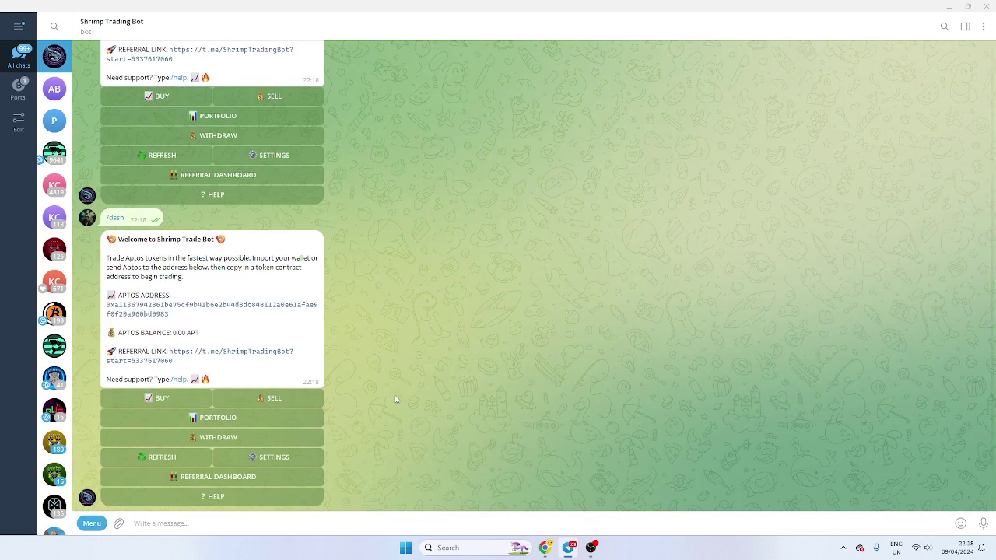
Step: Copy the bot's Aptos wallet address from the dashboard message
double_click(153, 310)
double_click(181, 333)
double_click(218, 354)
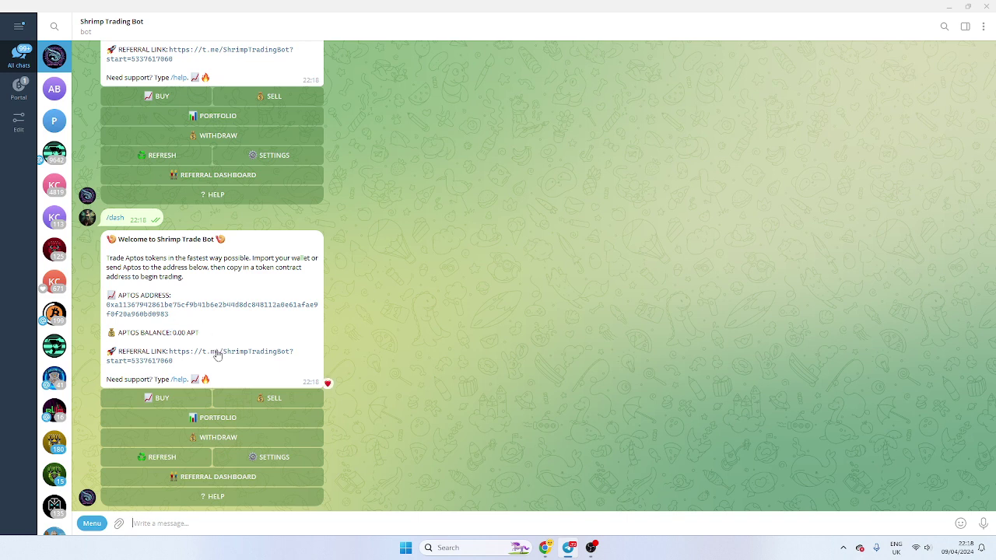
left_click(194, 310)
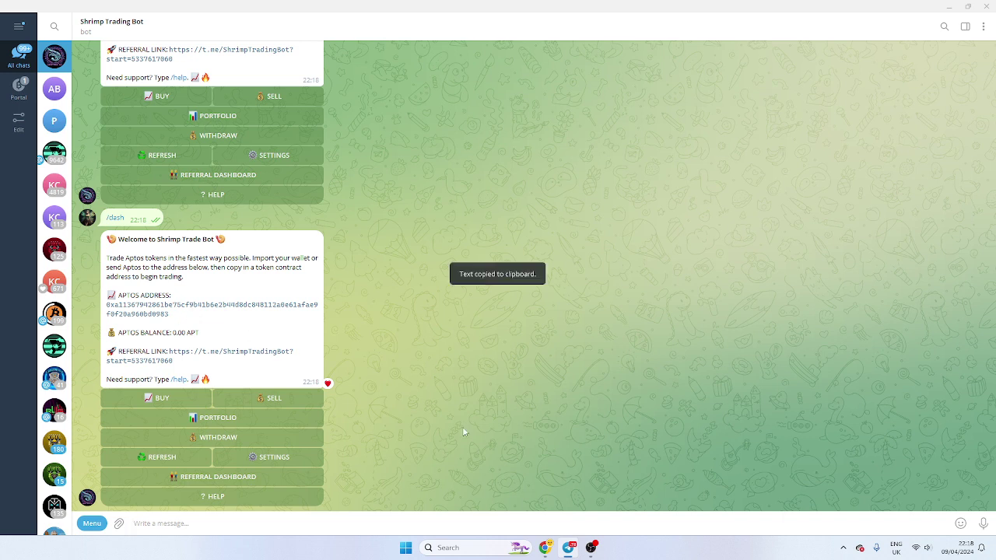
Step: Switch to Chrome and send 1 APT from the wallet extension to the copied bot address
left_click(545, 548)
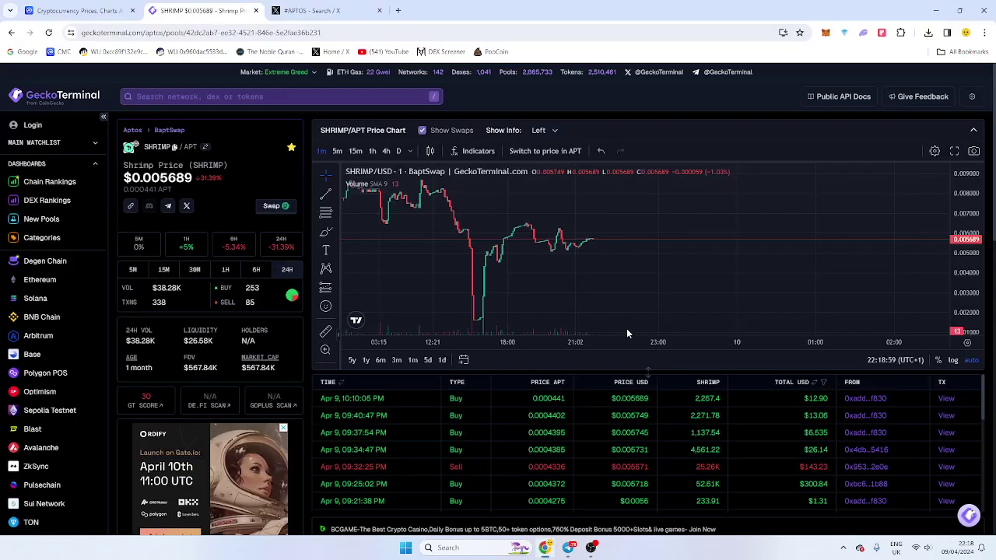
left_click(882, 33)
left_click(753, 132)
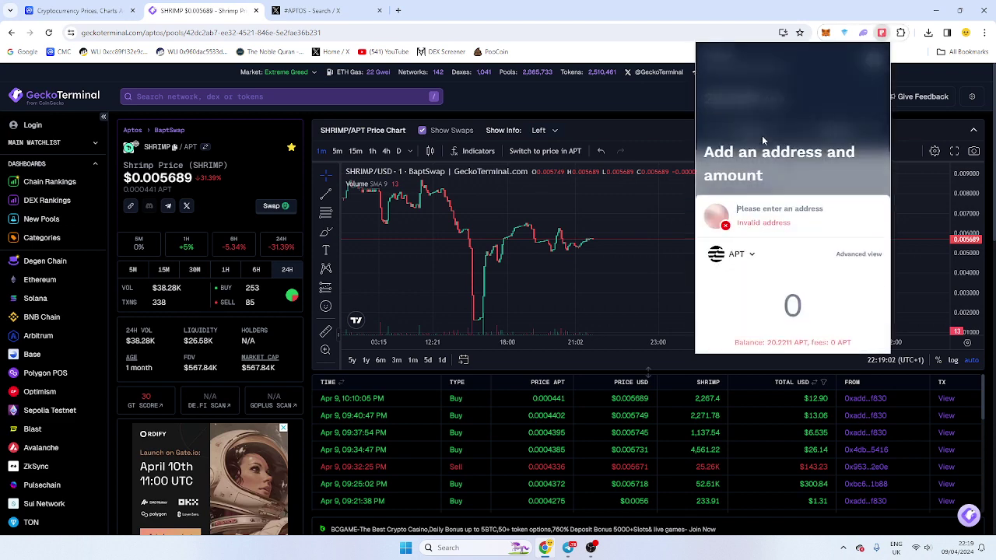
key("ctrl+v")
type("1")
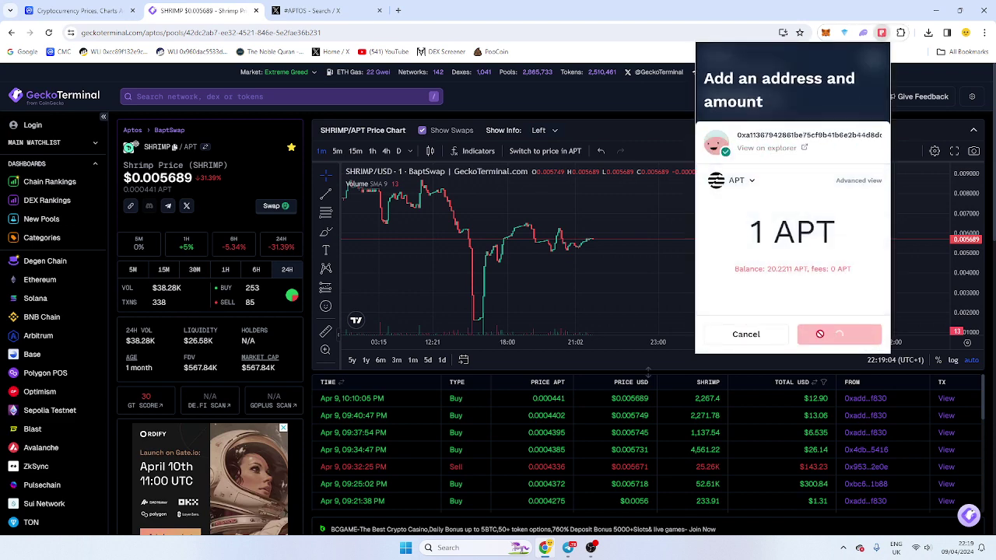
left_click(828, 342)
left_click(830, 337)
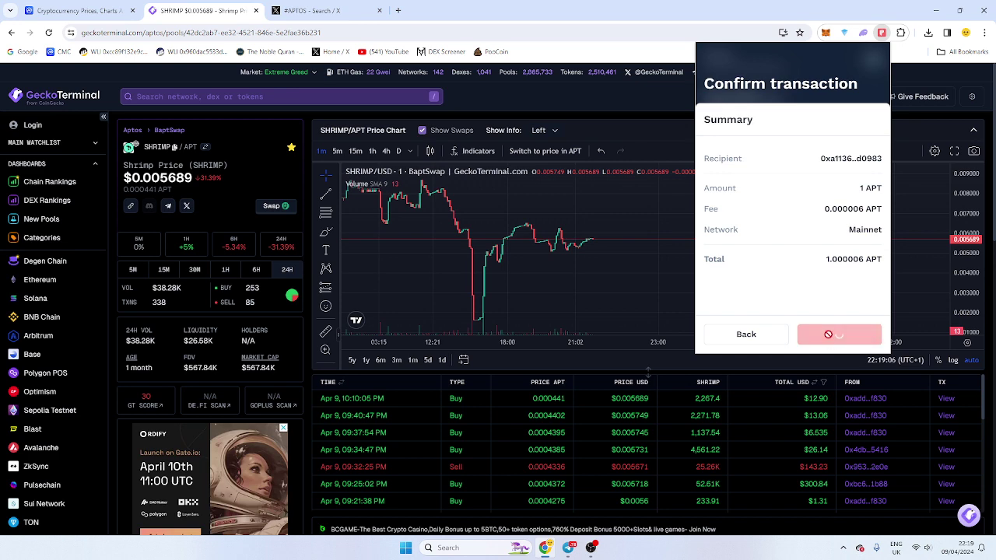
Step: Return to Telegram and refresh the bot dashboard to check the Aptos balance
left_click(569, 547)
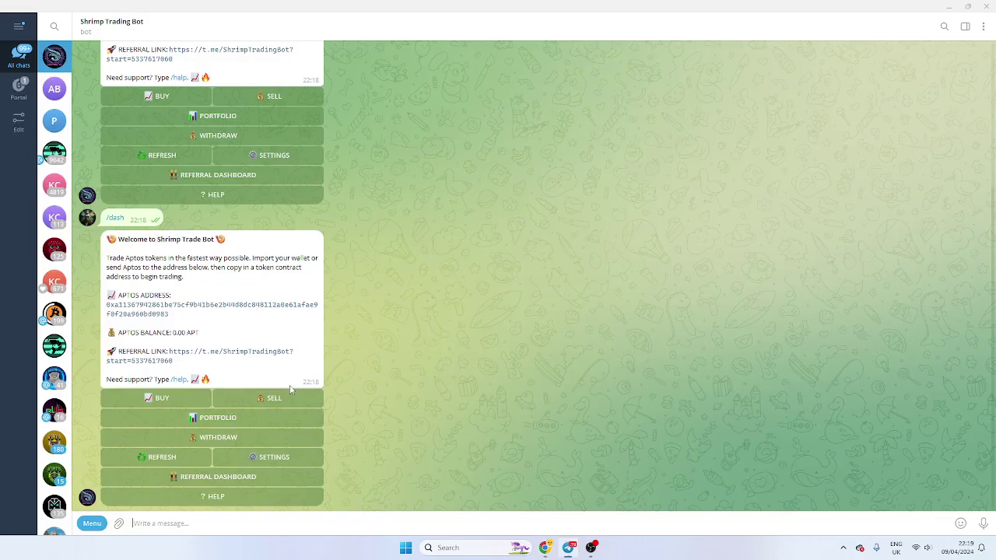
left_click(169, 461)
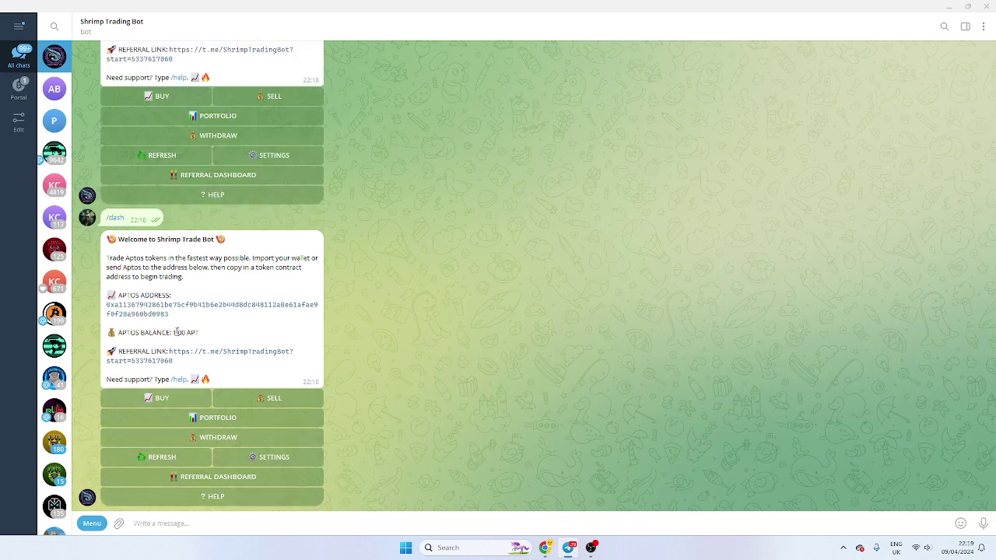
left_click_drag(170, 333, 201, 334)
left_click(201, 335)
double_click(144, 317)
left_click(163, 460)
Step: Open the bot's configuration page and try toggling the Confirm Trades option
left_click(231, 420)
left_click(257, 459)
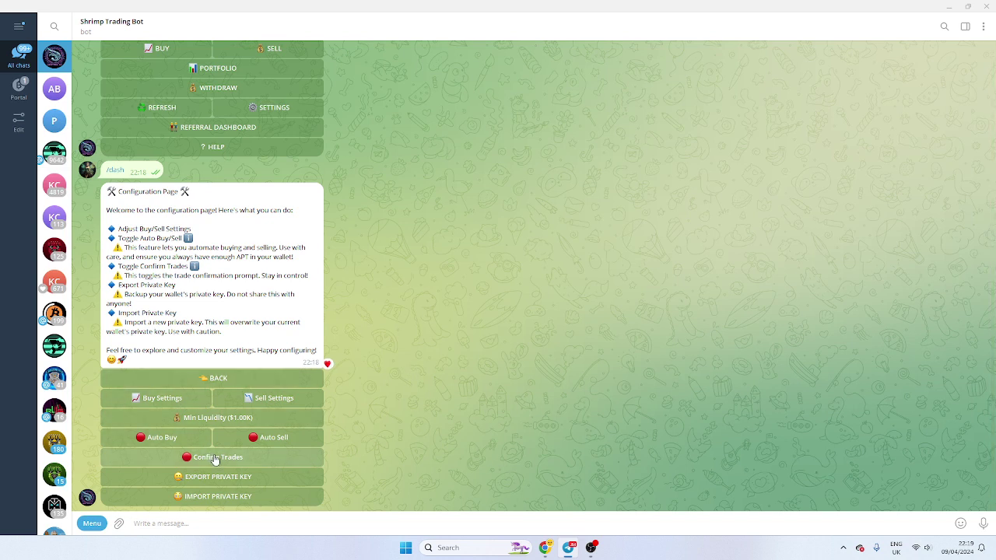
left_click(216, 460)
left_click(221, 458)
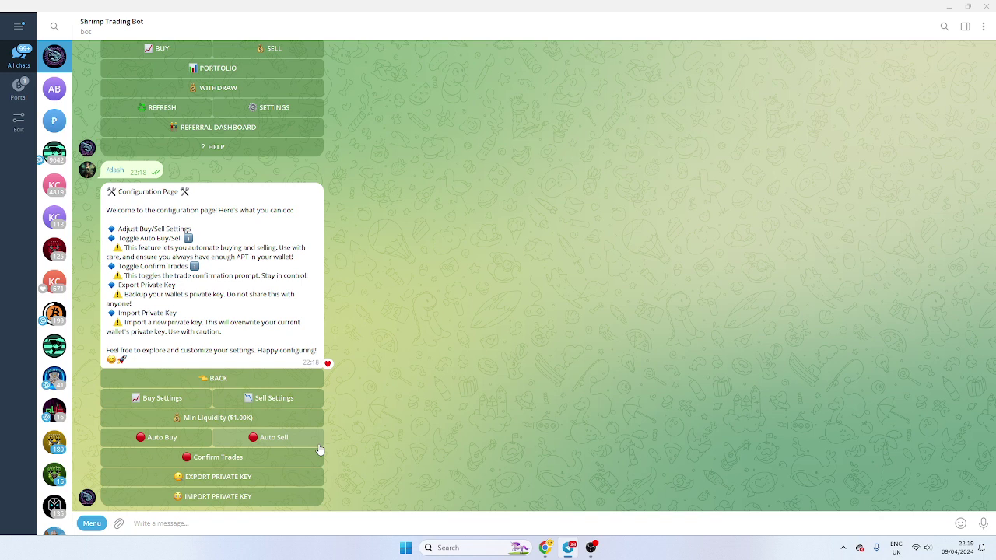
Step: In the buy settings, change the 0.1 APT preset amount to 0.15 APT
left_click(180, 399)
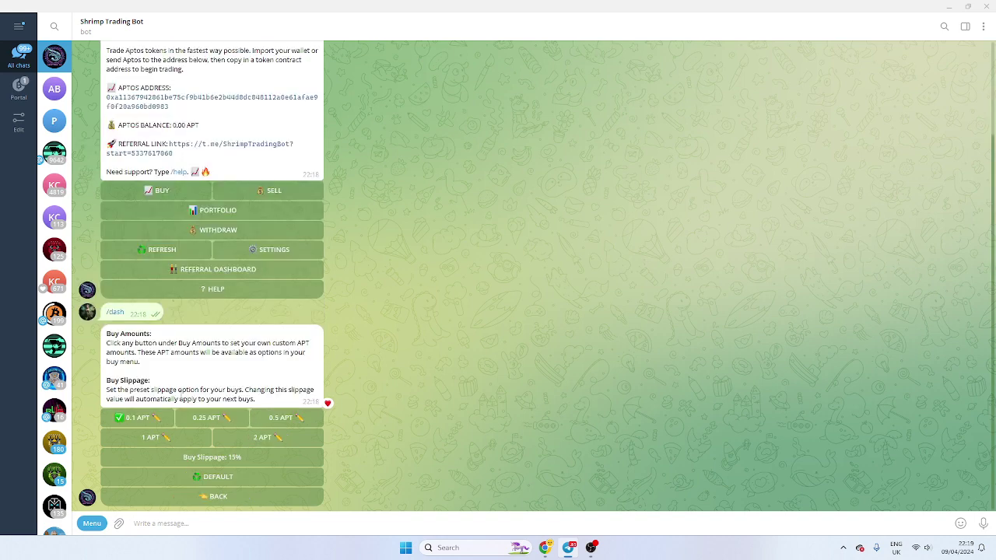
left_click(158, 421)
type("0.15")
key("Return")
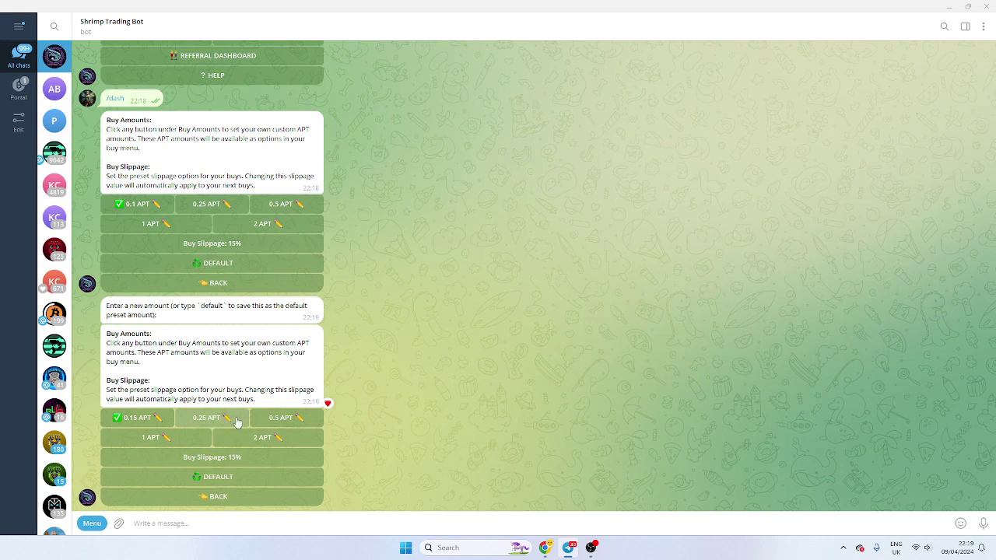
Step: Change the 2 APT buy preset to 100 APT and the 1 APT preset to 10 APT
left_click(245, 443)
type("100")
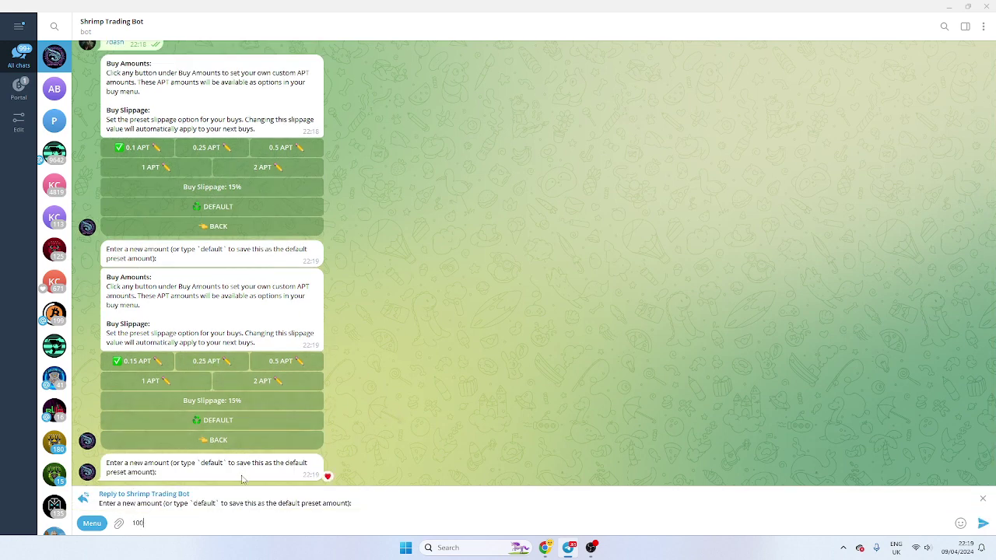
key("Return")
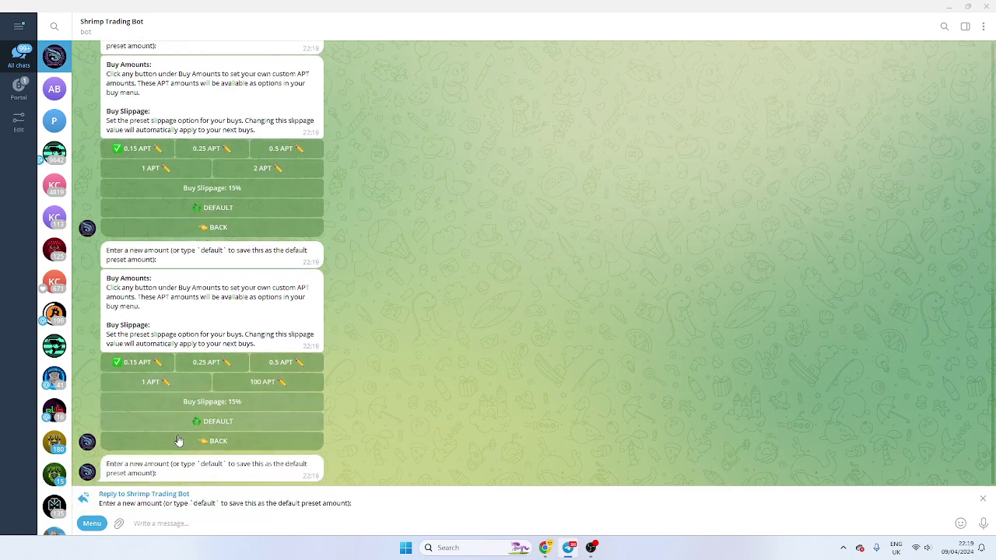
type("10")
key("Return")
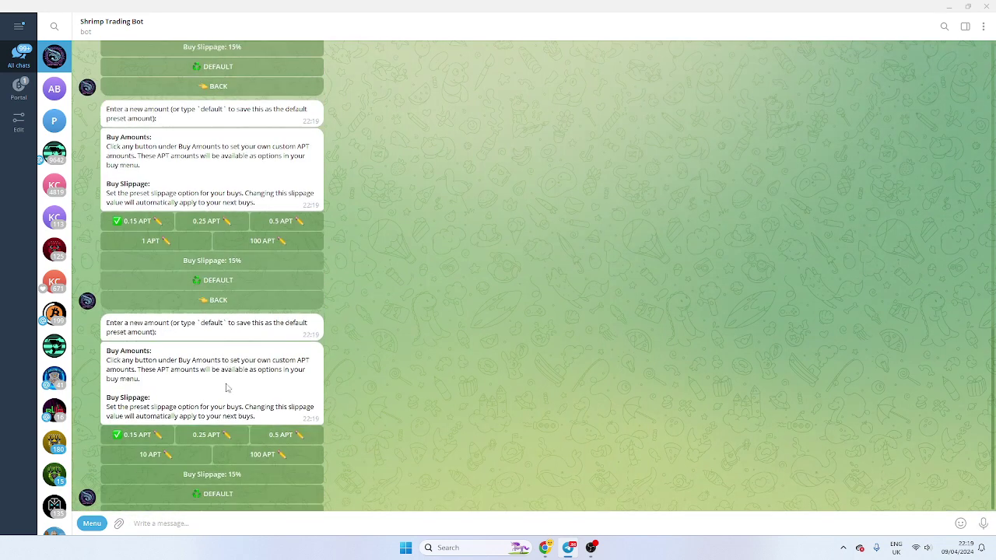
Step: Change the 0.25 APT buy preset to 1 APT
left_click(221, 419)
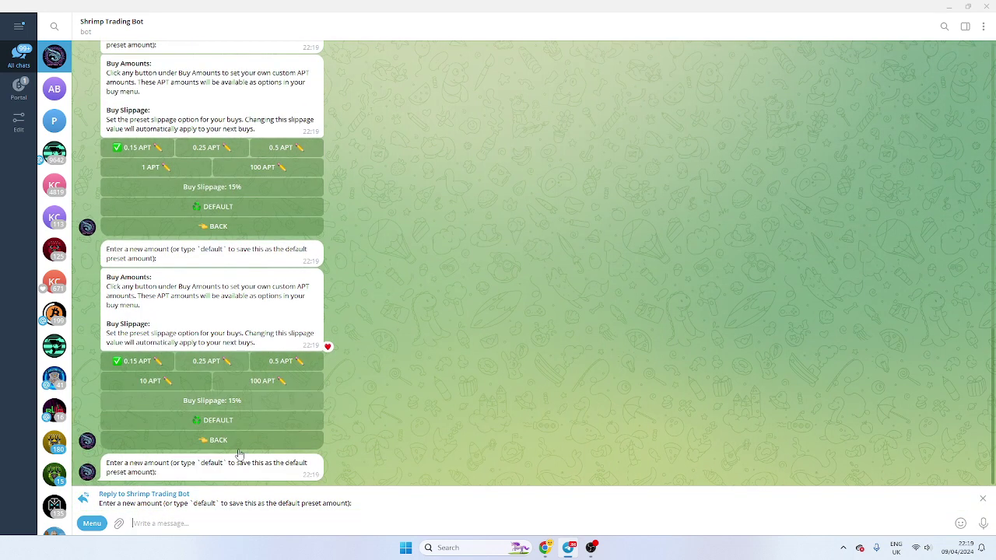
type("1")
key("Return")
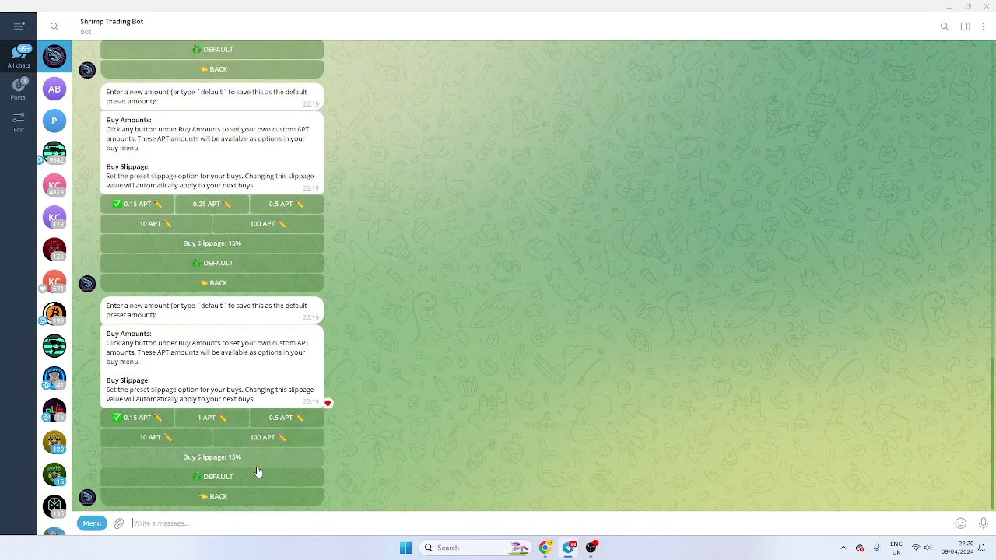
Step: In the sell settings, change the 10% sell preset to 5% and return to the main dashboard
left_click(204, 497)
left_click(288, 400)
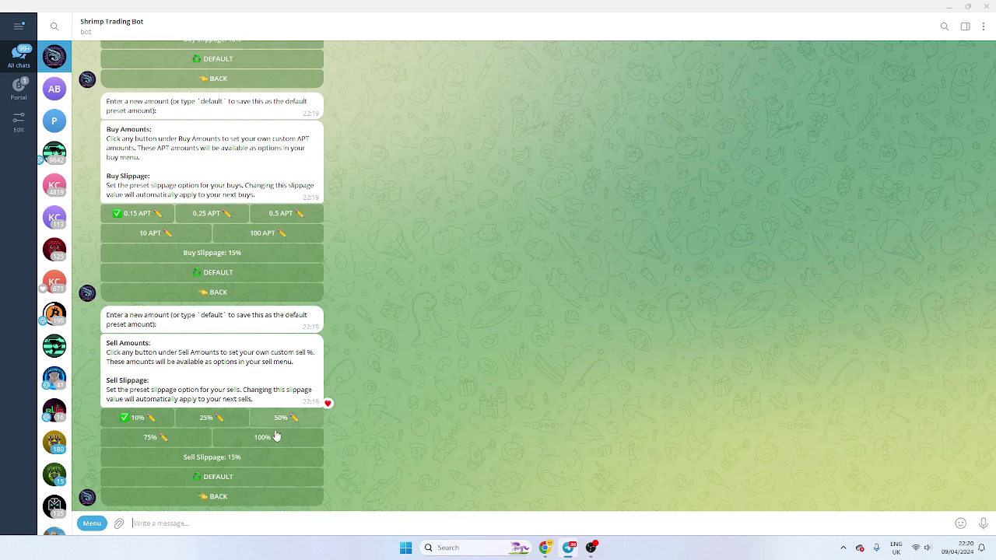
left_click(156, 420)
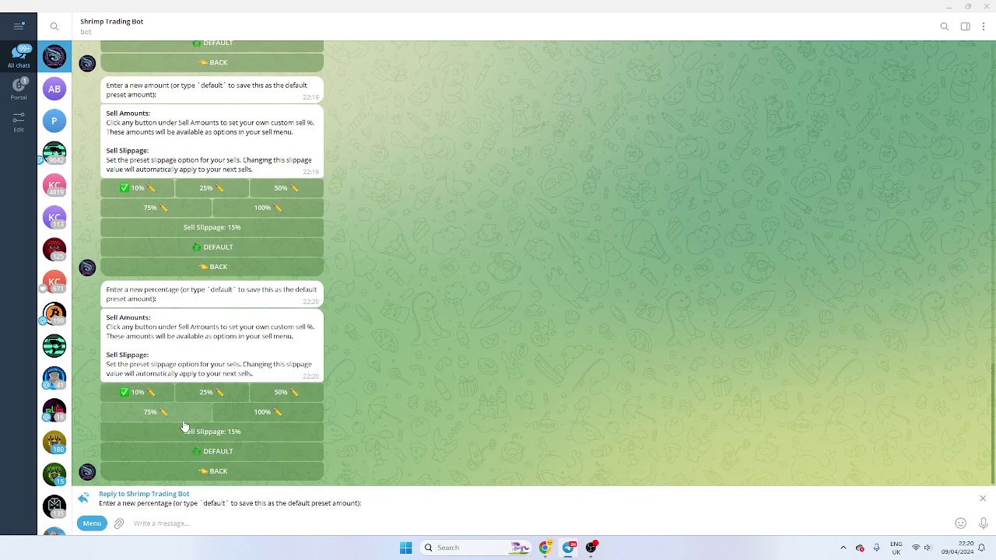
type("5")
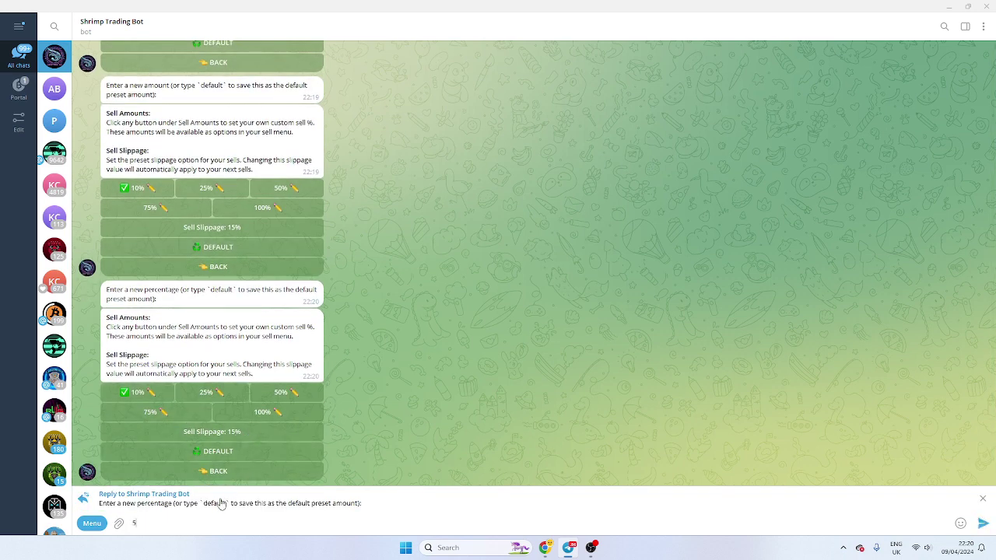
key("Return")
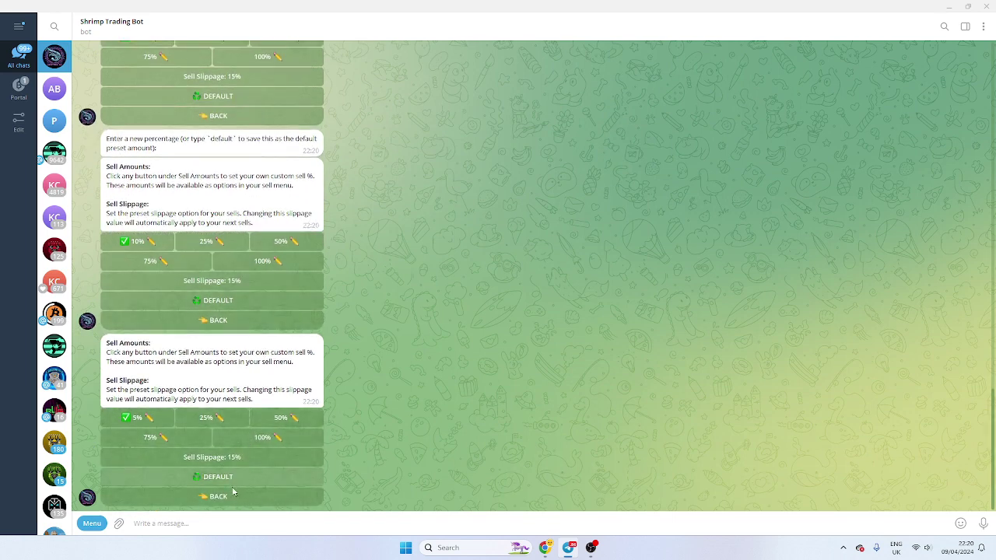
double_click(231, 493)
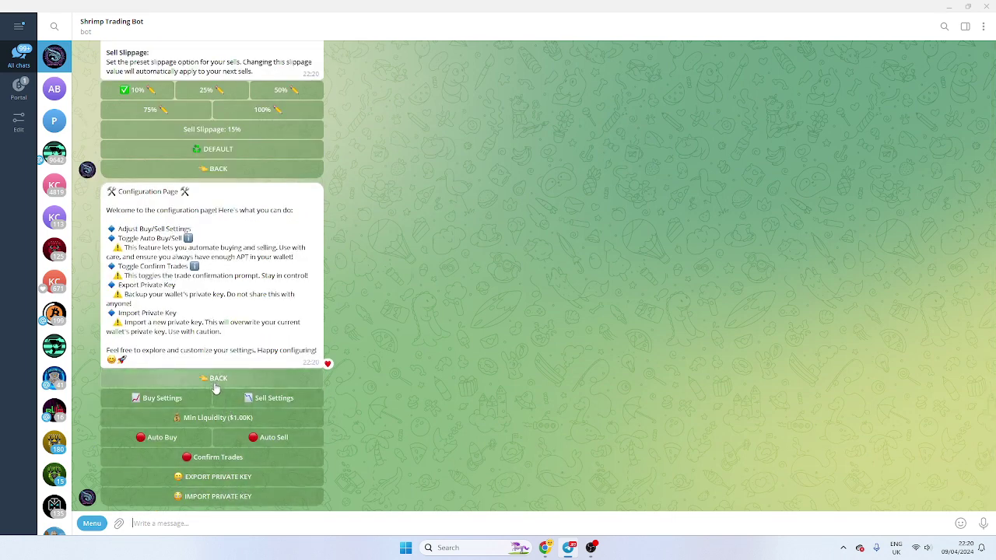
left_click(216, 380)
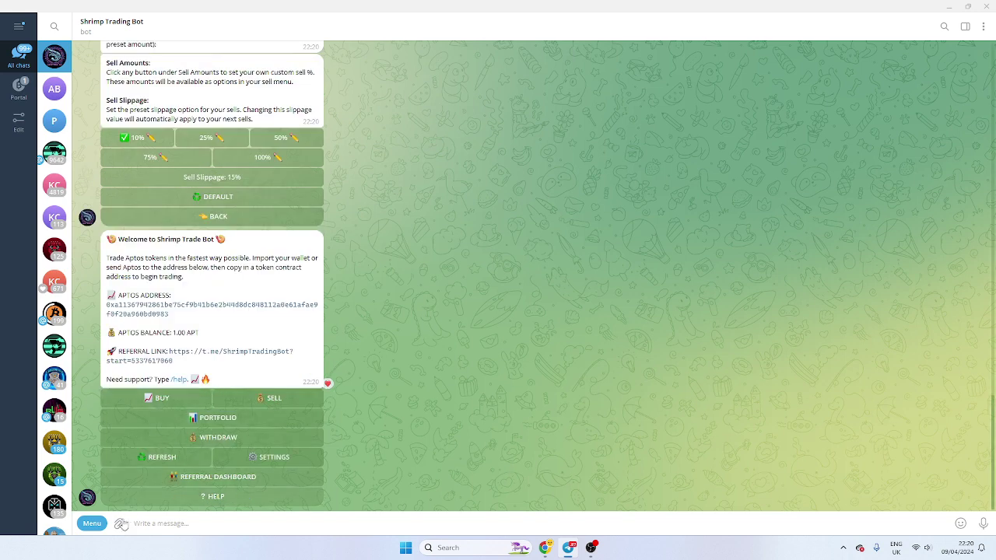
Step: Review the fee share and referral link on the referral dashboard and return to the main dashboard
left_click(201, 478)
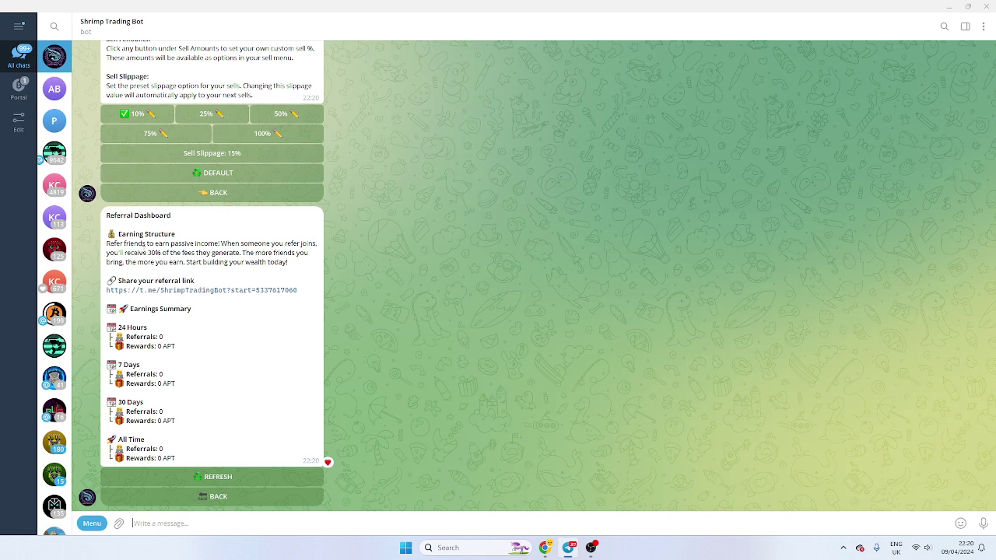
left_click_drag(143, 253, 240, 253)
left_click(242, 253)
left_click(233, 296)
left_click(281, 498)
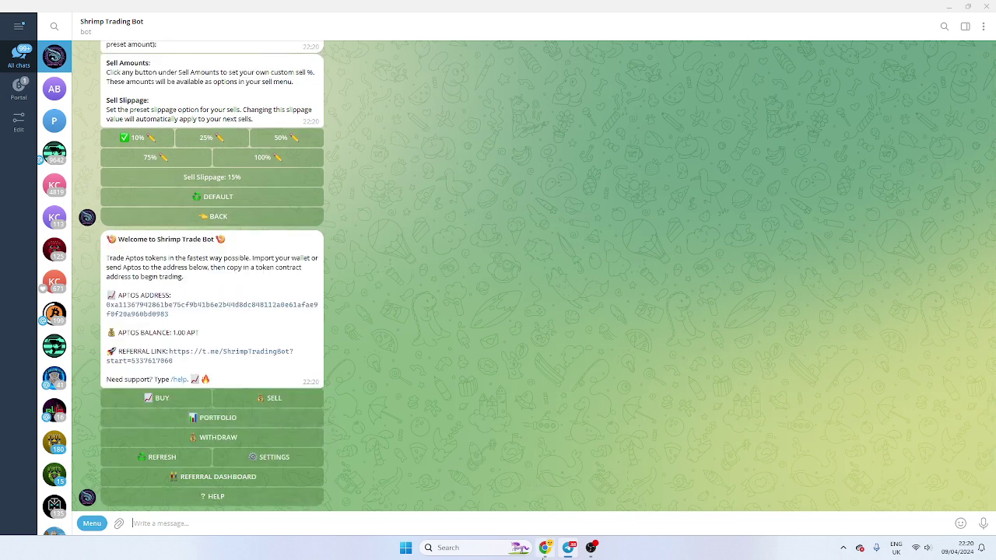
Step: Switch to GeckoTerminal in Chrome and copy the SHRIMP token's contract address from the pool details
left_click(545, 549)
left_click(276, 331)
scroll(278, 327, "down", 4)
left_click(270, 308)
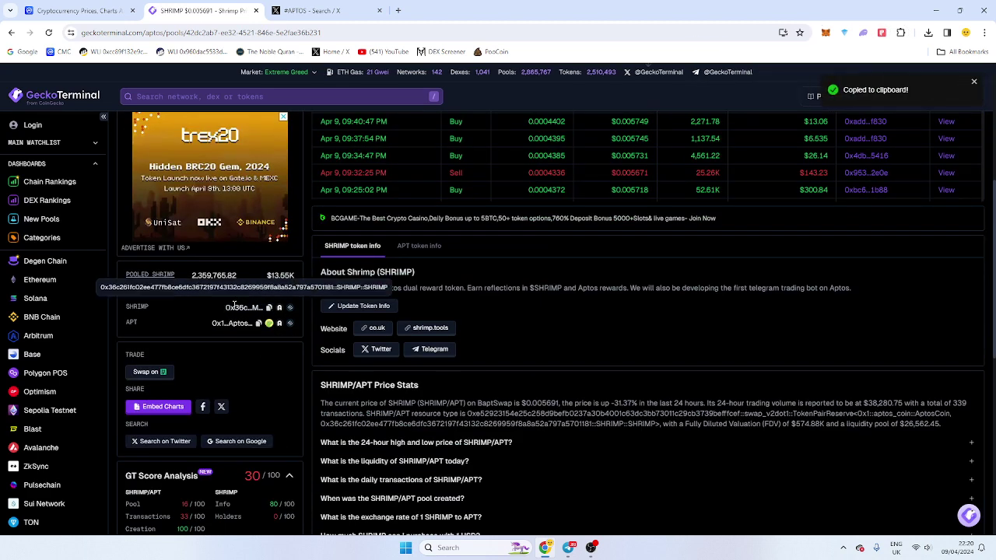
Step: Return to Telegram and send the copied SHRIMP contract address to the bot
left_click(569, 548)
key("ctrl+v")
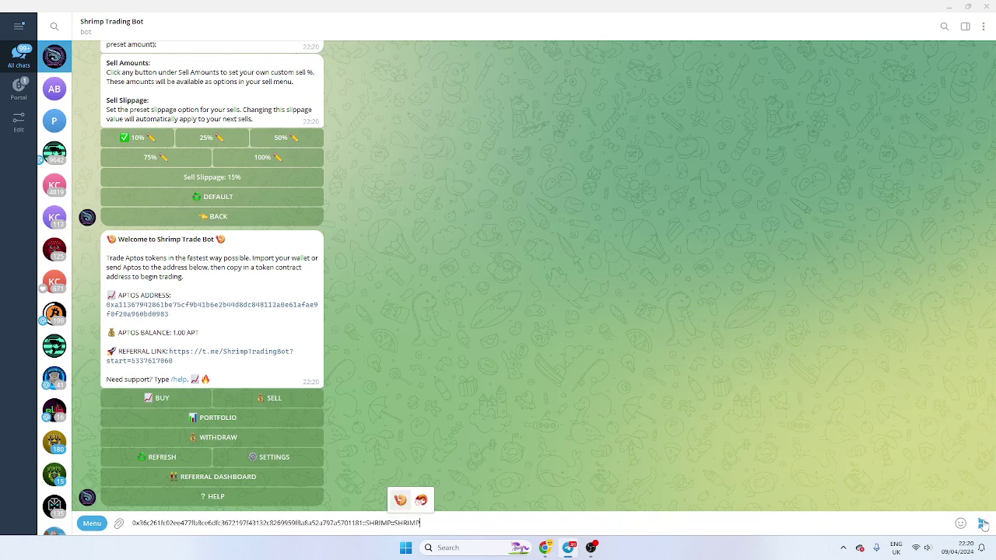
left_click(983, 524)
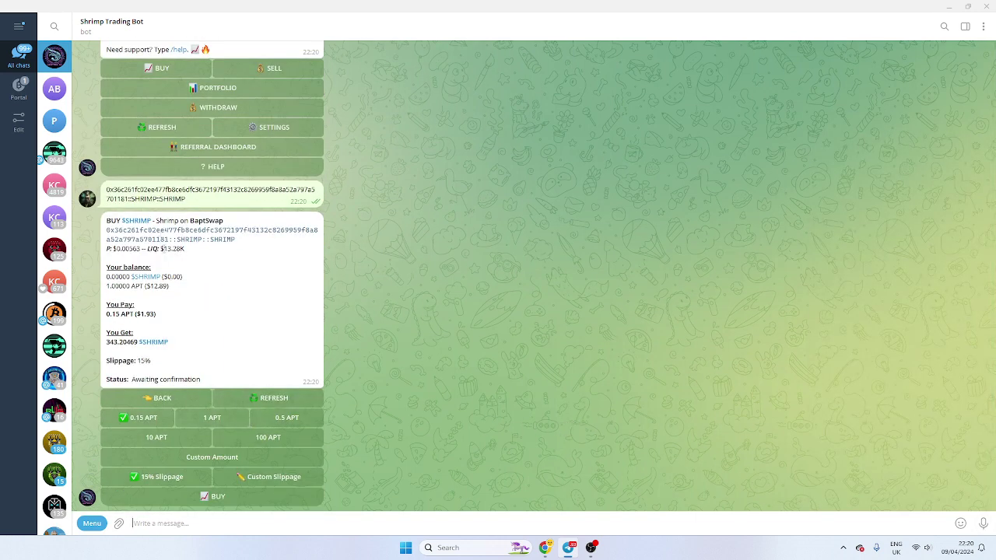
Step: Review the SHRIMP price and balance, then preview a 1 APT purchase and reselect the 0.15 APT amount
left_click_drag(122, 249, 152, 249)
left_click_drag(134, 286, 170, 286)
left_click(197, 292)
left_click(213, 418)
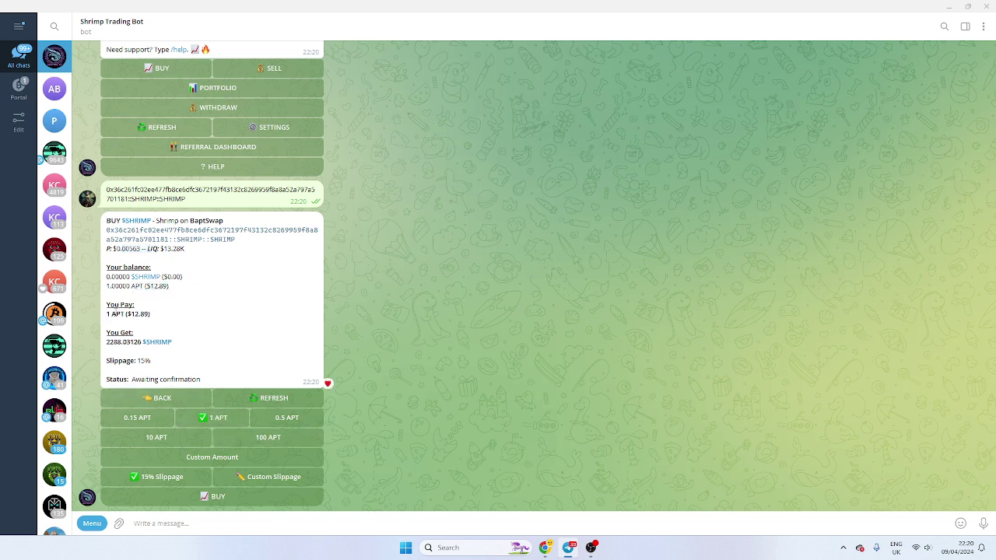
left_click_drag(107, 314, 161, 316)
left_click(162, 317)
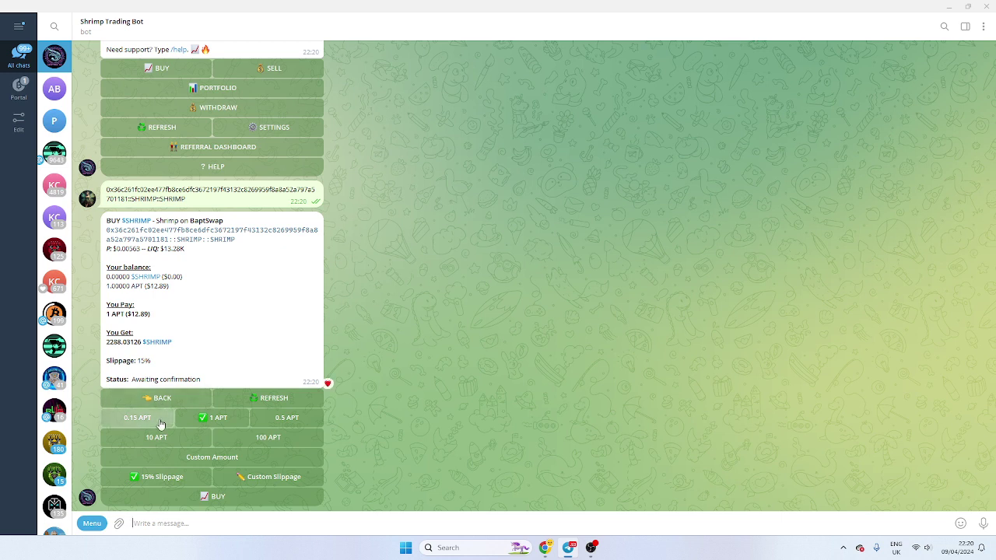
left_click(159, 422)
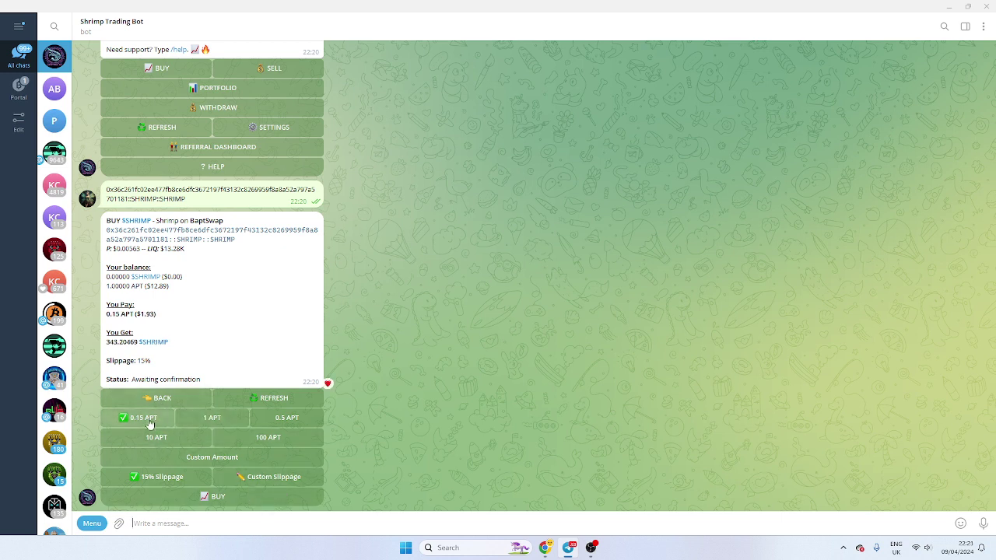
Step: Buy SHRIMP with the selected 0.15 APT at 15% slippage and return to the main dashboard
left_click(229, 499)
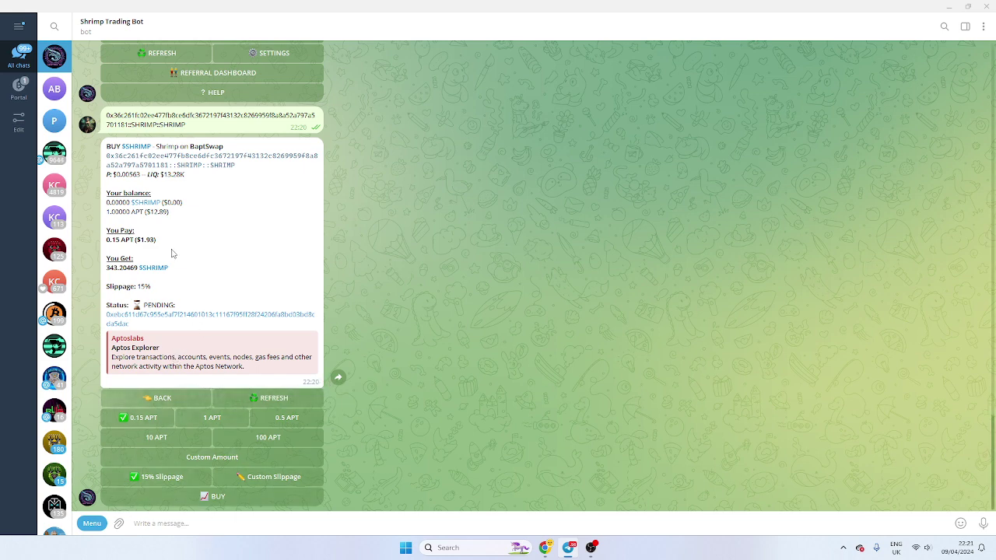
left_click_drag(107, 268, 130, 270)
left_click(162, 378)
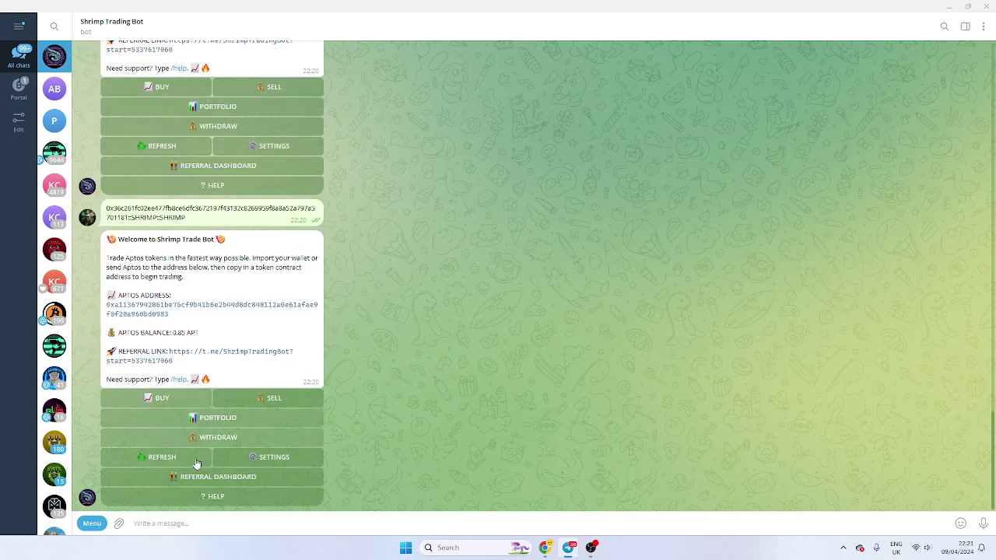
Step: Open the portfolio and examine the Shrimp position's bought and sold totals, average and current price, and profit figures
left_click(229, 418)
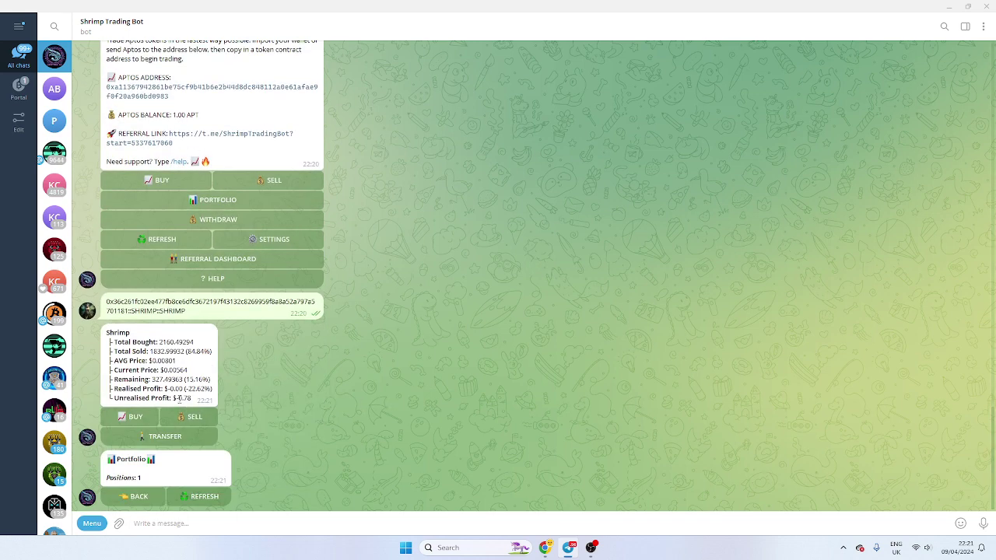
left_click_drag(114, 389, 192, 399)
left_click(162, 371)
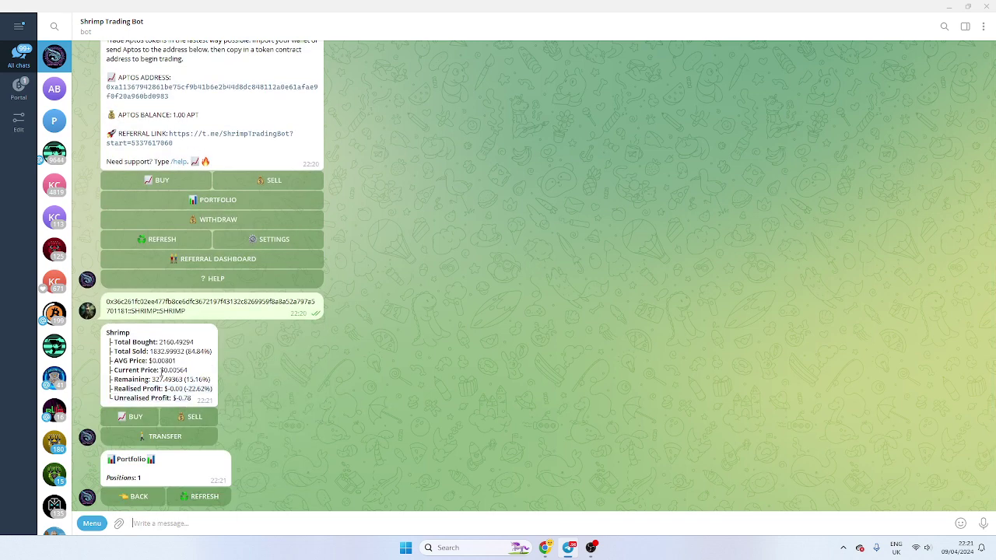
double_click(124, 396)
left_click_drag(151, 351, 211, 351)
left_click_drag(145, 343, 177, 361)
left_click(189, 370)
Step: Sell 25% of the SHRIMP holding at 15% slippage
scroll(328, 426, "up", 3)
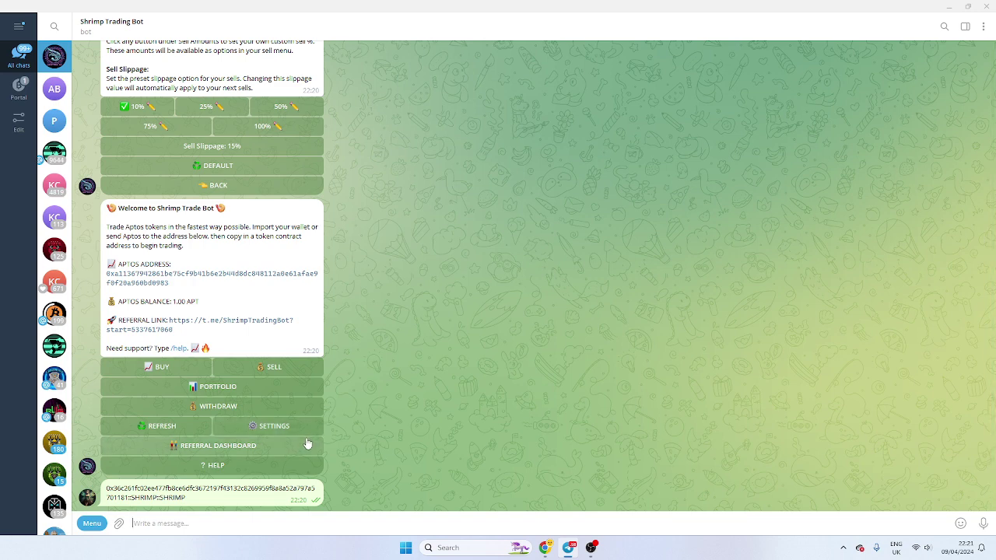
scroll(327, 428, "down", 5)
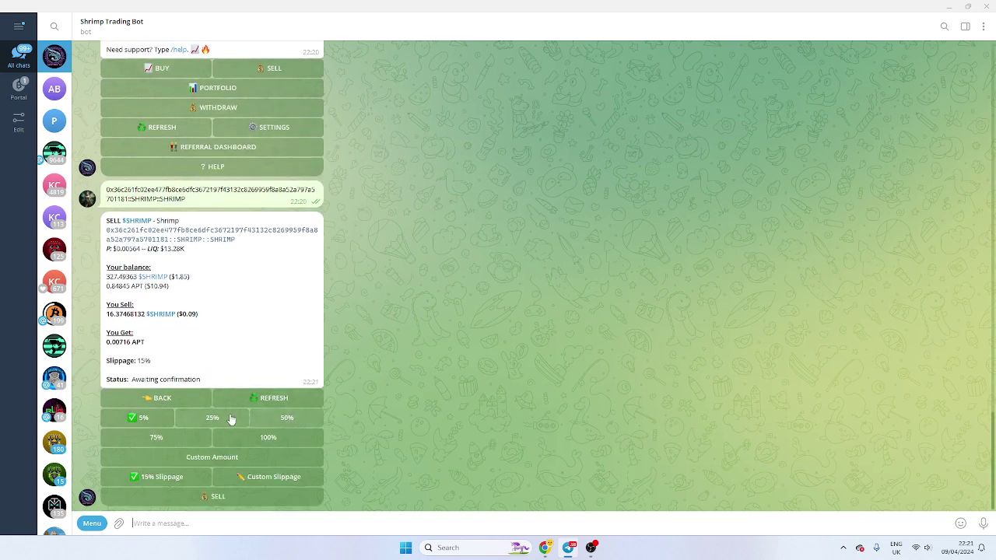
left_click(230, 419)
left_click(231, 500)
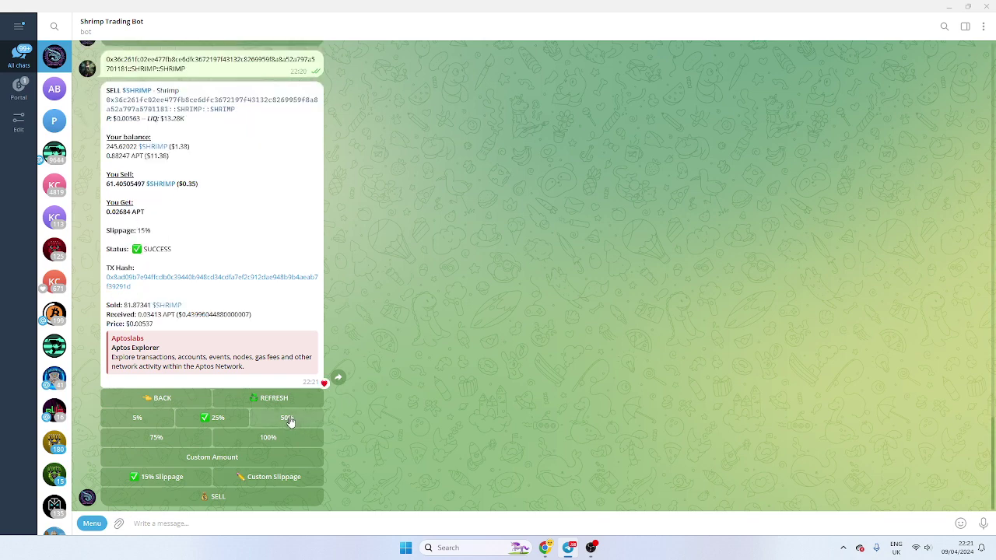
Step: Send /start to the bot, review the configuration page's trading and private key options, and return to the dashboard
type("/start")
key("Return")
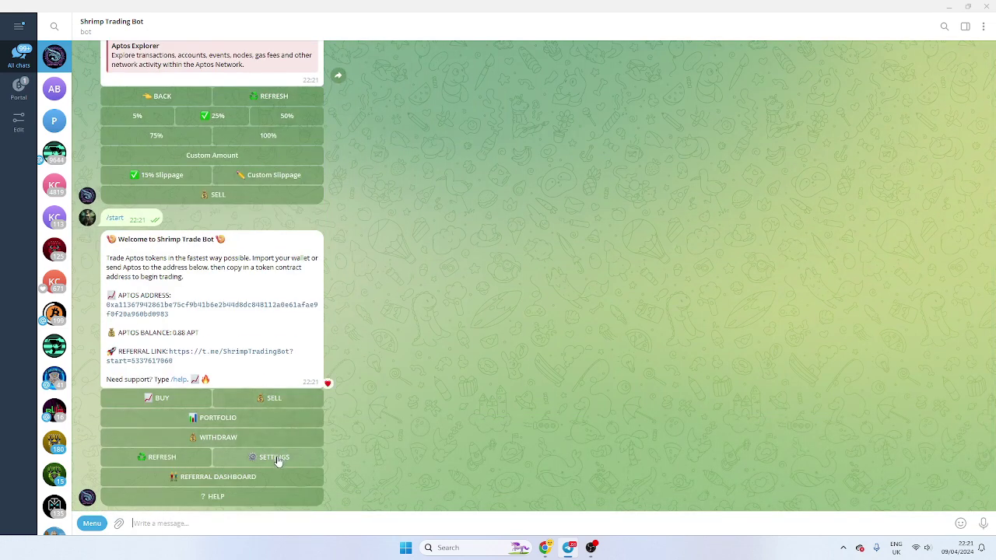
left_click(278, 458)
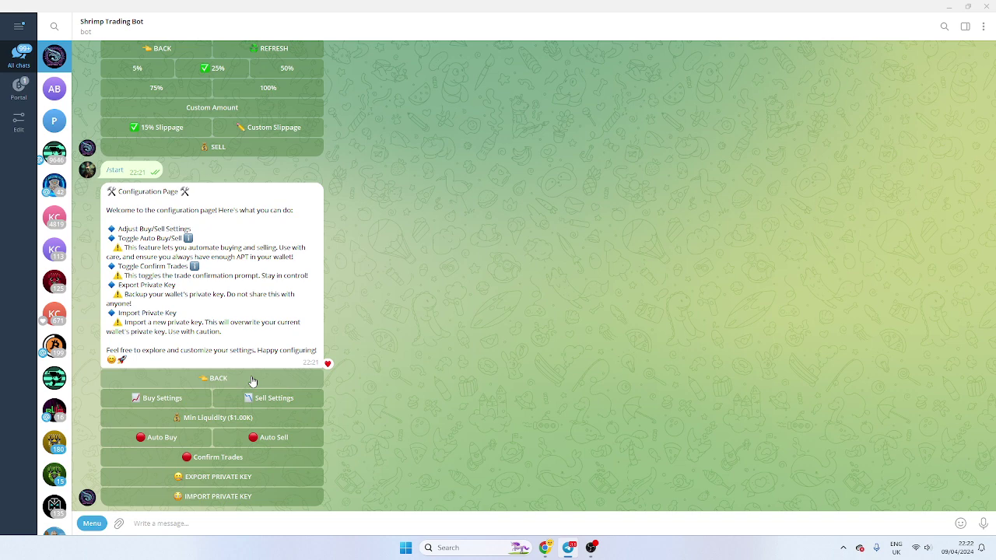
left_click(252, 380)
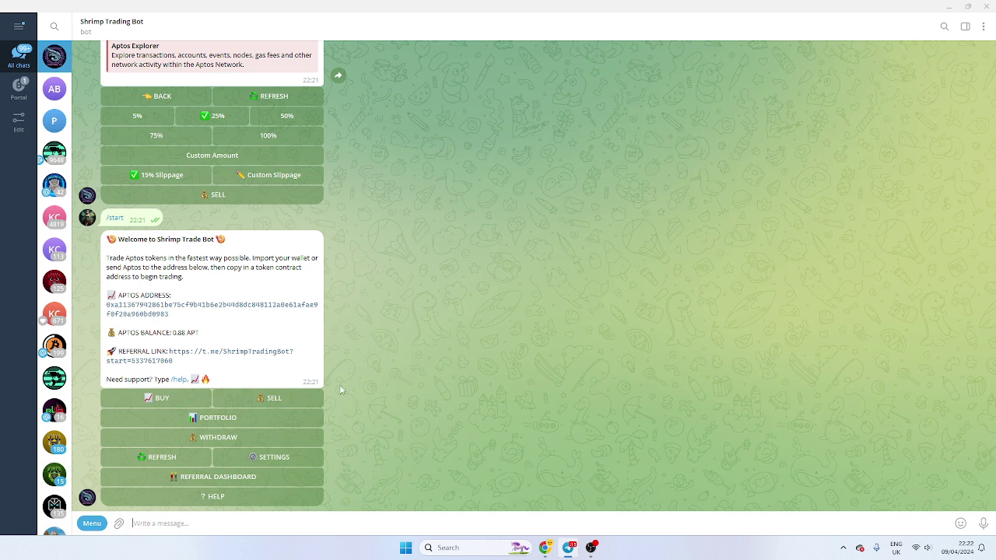
Step: Review the referral dashboard's earning structure and 24-hour referrals and rewards, and go back to the main dashboard
left_click(274, 483)
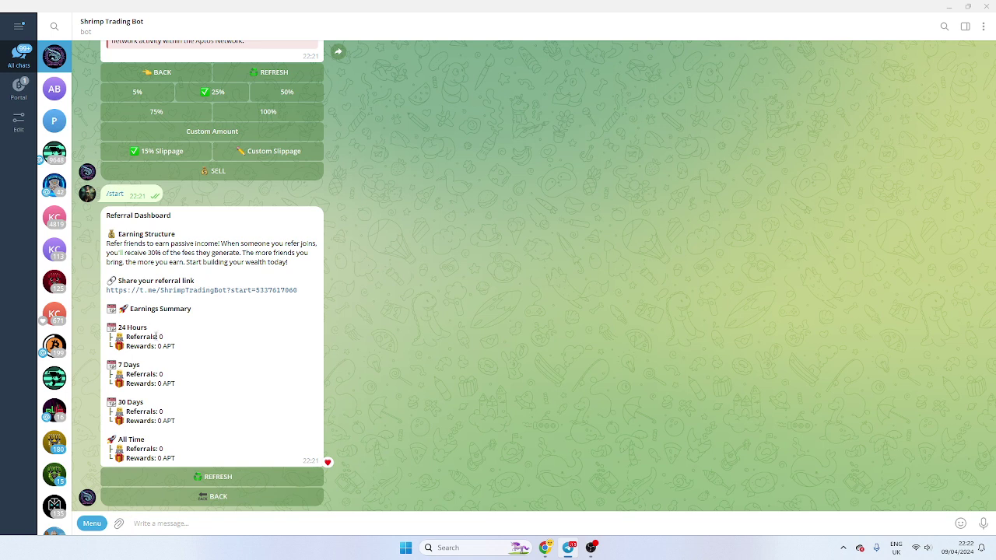
left_click_drag(129, 336, 169, 344)
left_click(167, 346)
double_click(169, 346)
left_click_drag(196, 253, 246, 262)
left_click(249, 262)
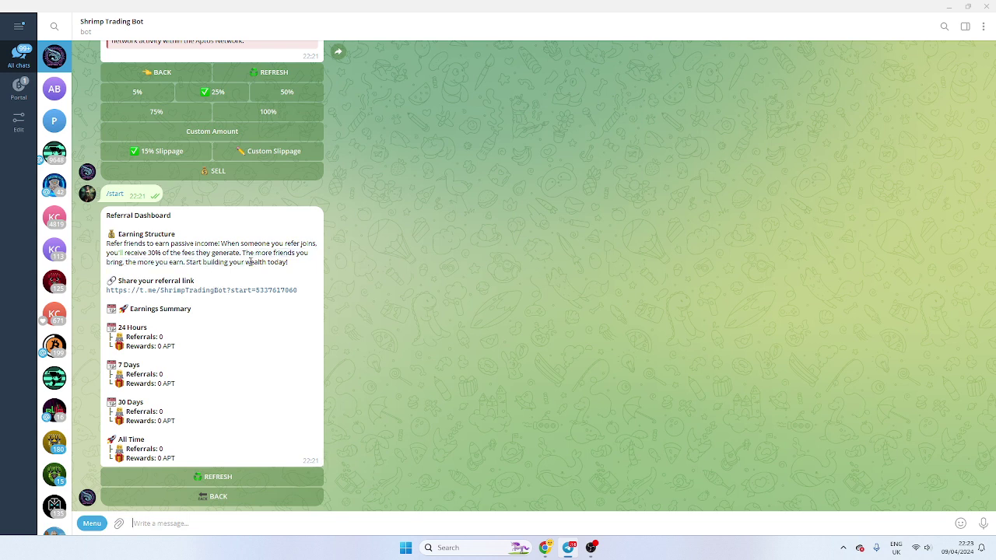
double_click(191, 333)
left_click(274, 502)
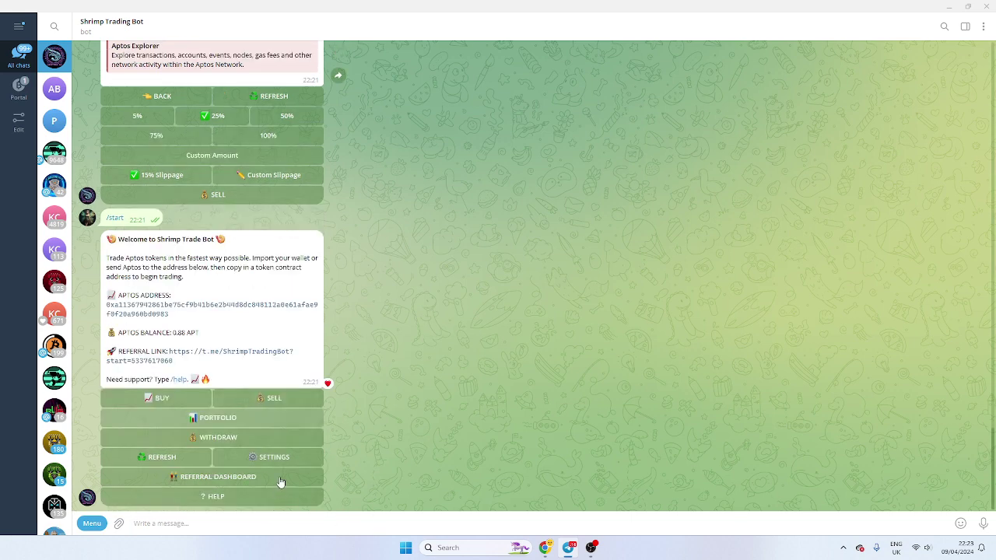
Step: Start a withdrawal of the whole APT balance with "all", and leave it for the dashboard using the /dash command
left_click(249, 353)
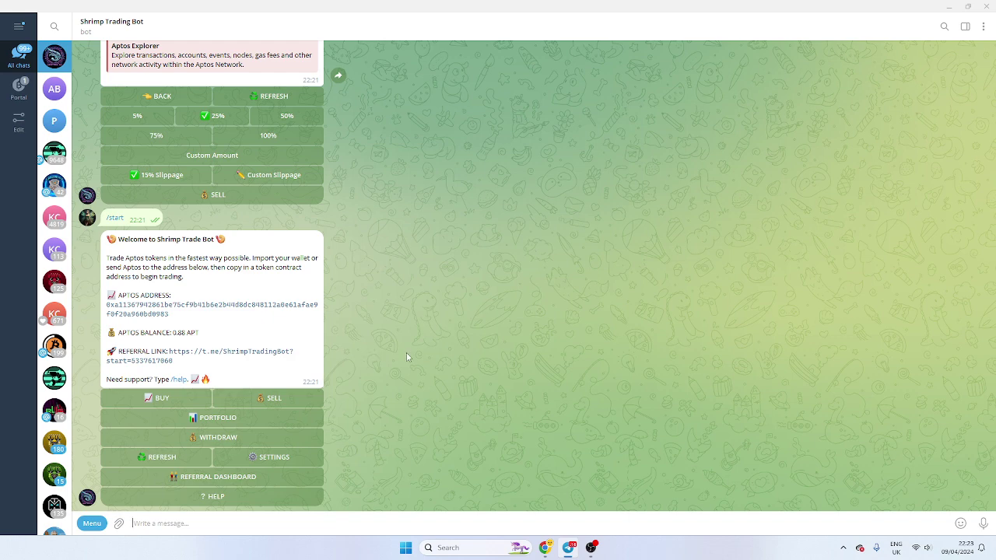
left_click(230, 439)
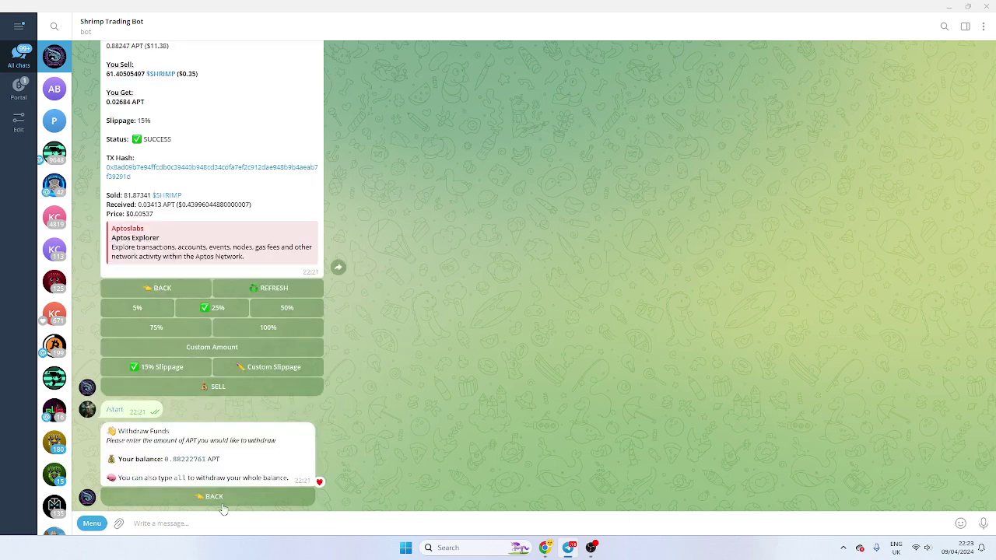
type("all")
key("Return")
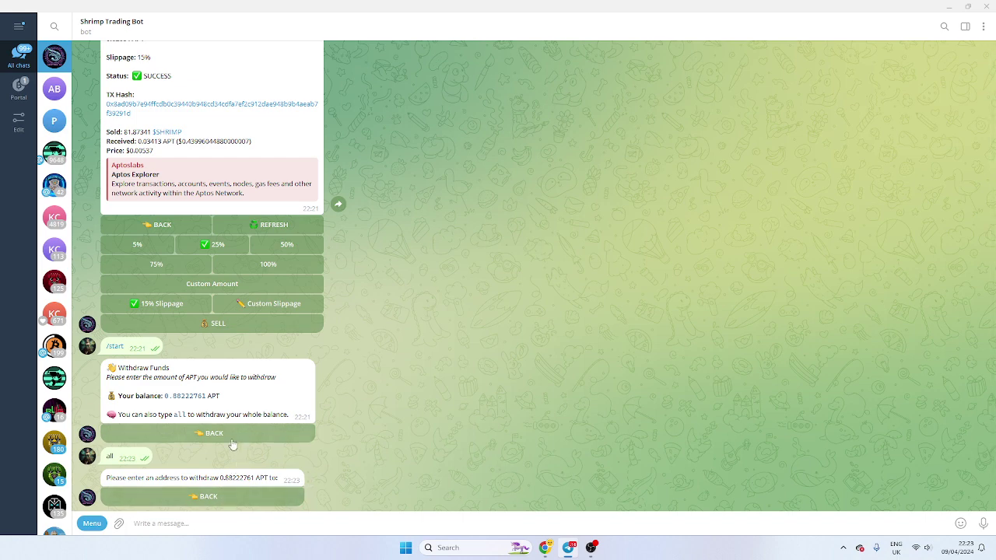
left_click(92, 524)
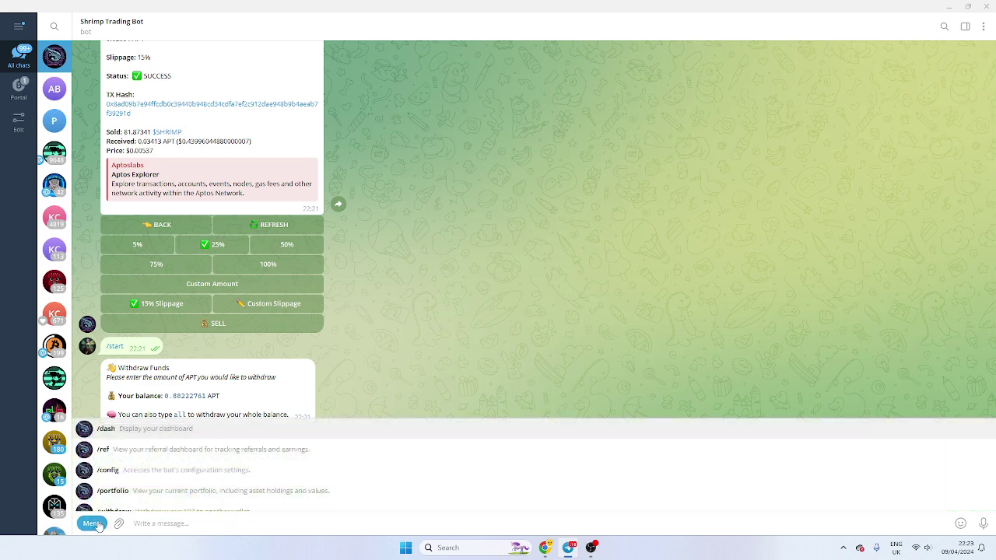
left_click(166, 433)
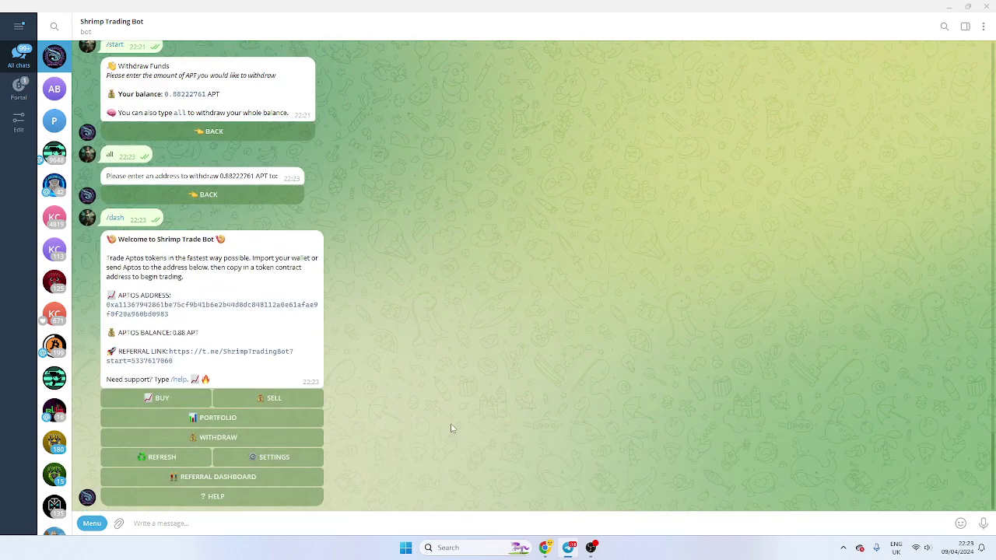